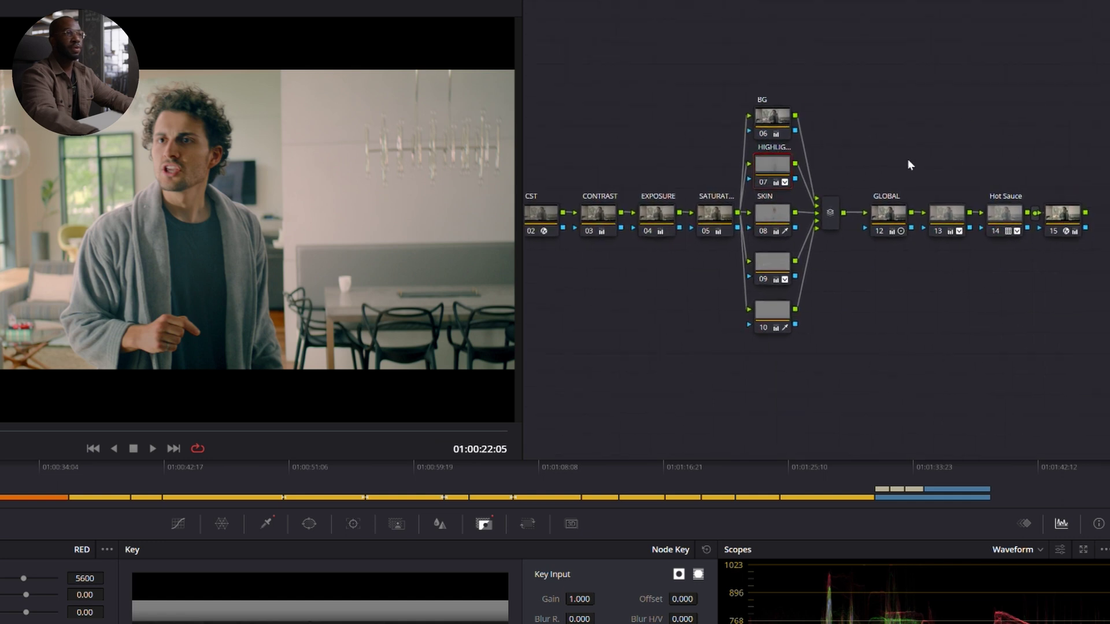
# Disable the CST node and the nodes after it so the robed man shot plays back flat
pyautogui.moveTo(908, 164); pyautogui.dragTo(993, 146)
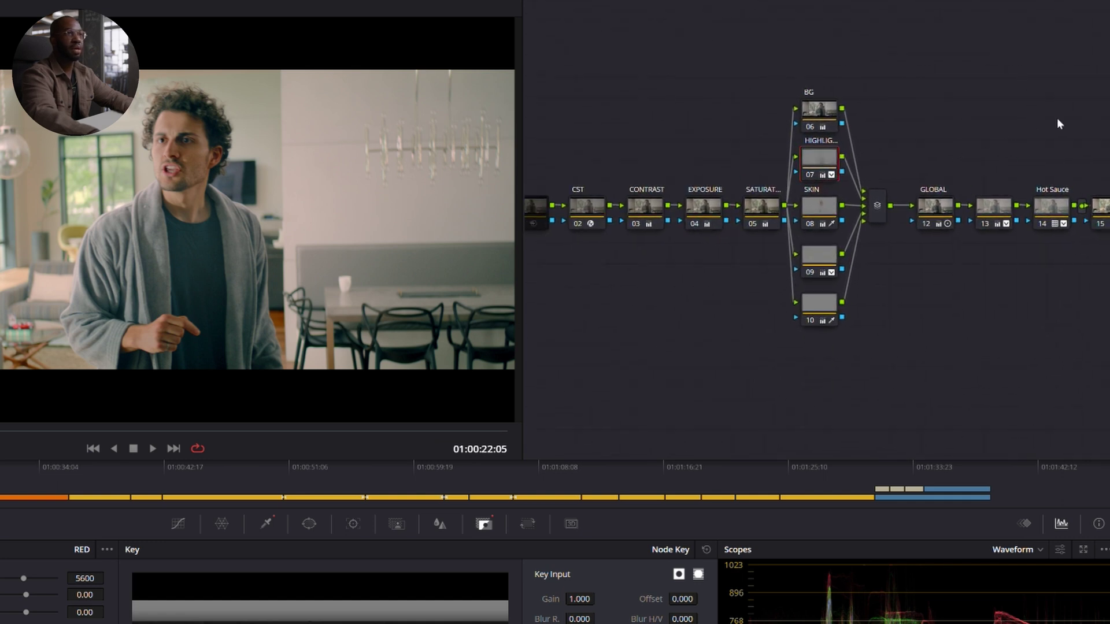
pyautogui.click(592, 215)
pyautogui.hotkey('ctrl', 'd')
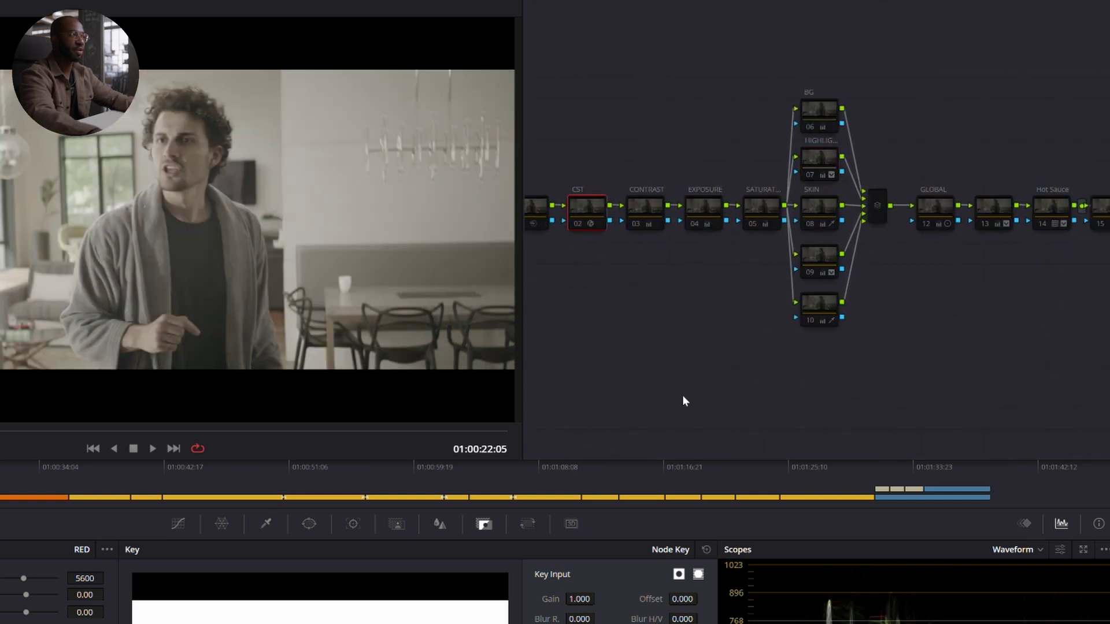
pyautogui.hotkey('ctrl', 'd')
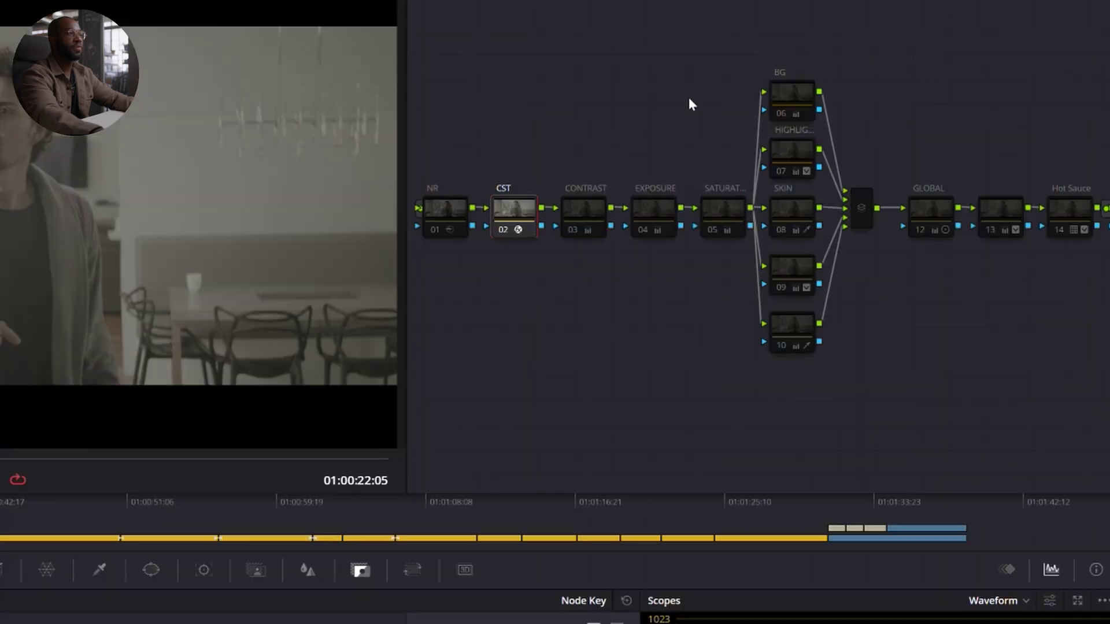
pyautogui.hscroll(5, 689, 97)
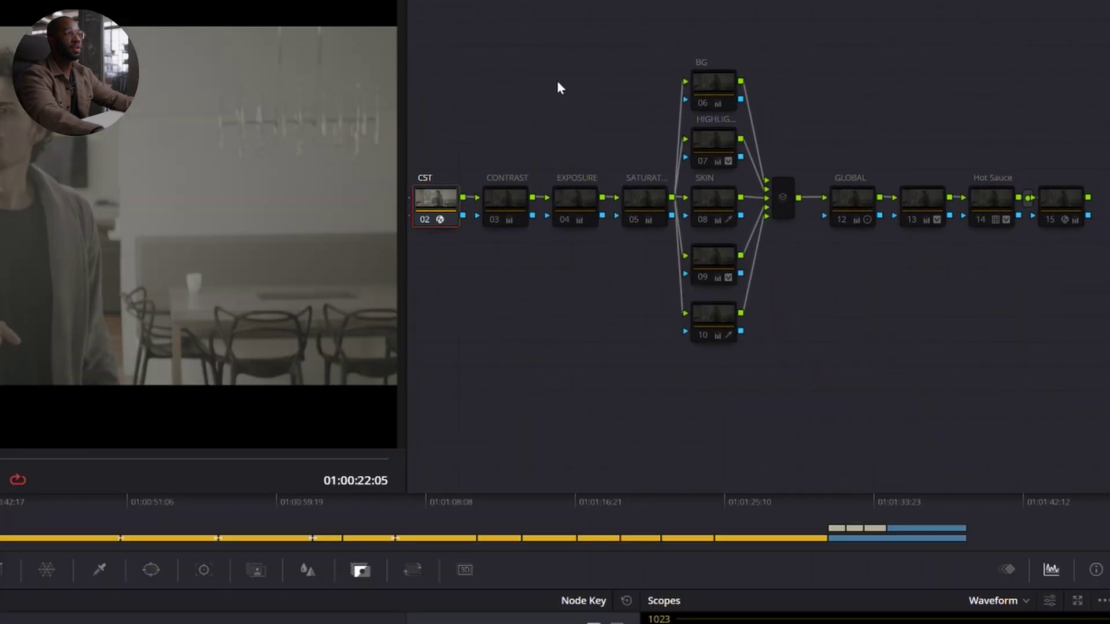
pyautogui.hscroll(3, 856, 323)
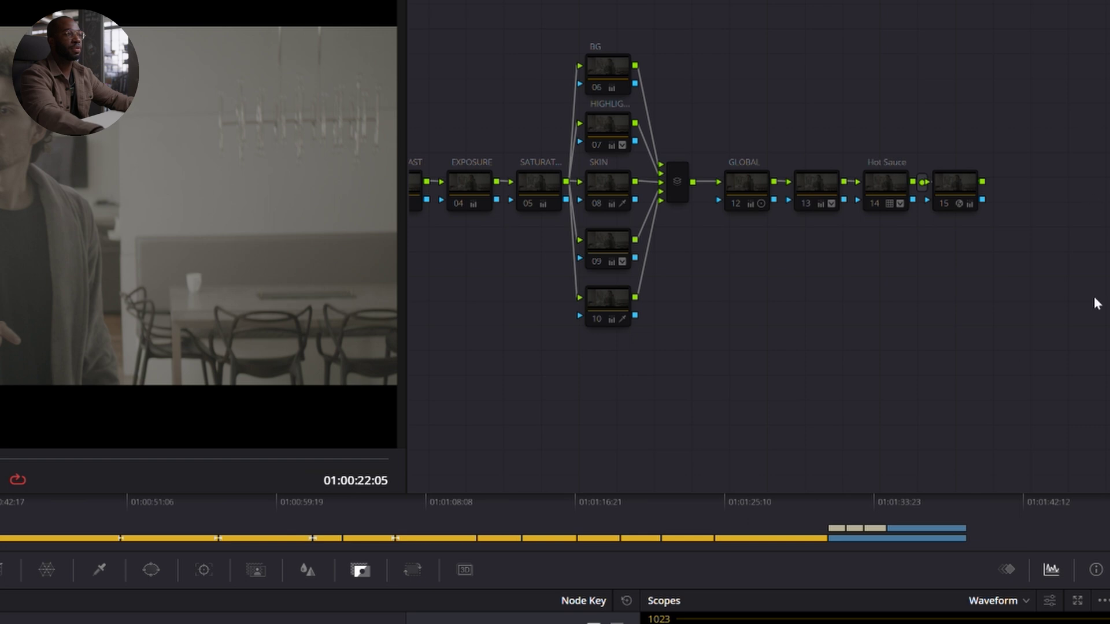
pyautogui.hscroll(-3, 1025, 334)
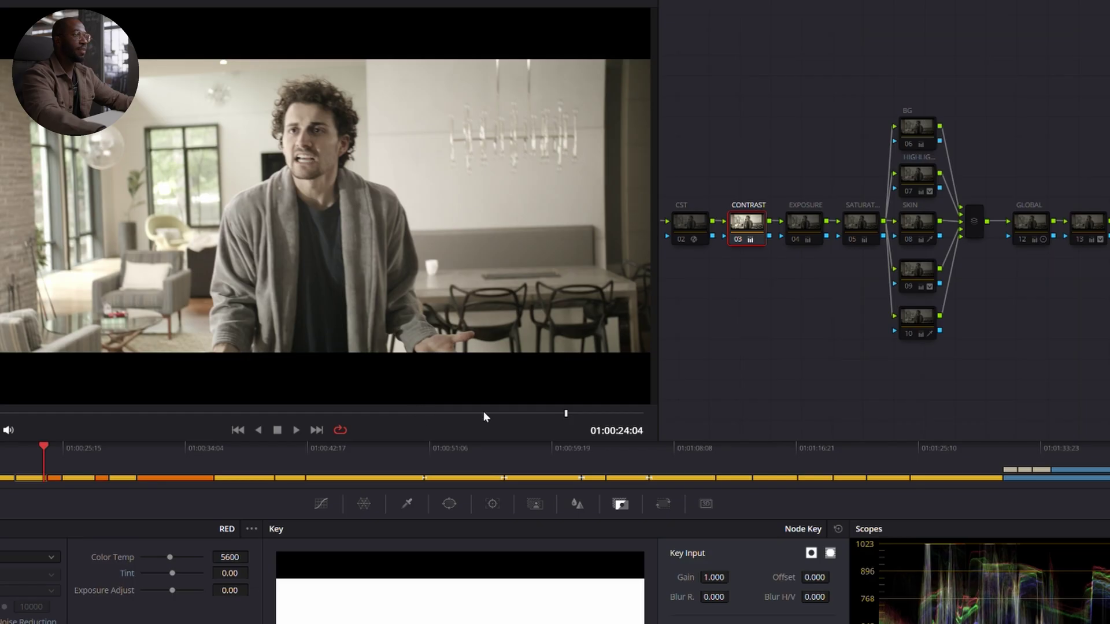
pyautogui.click(681, 238)
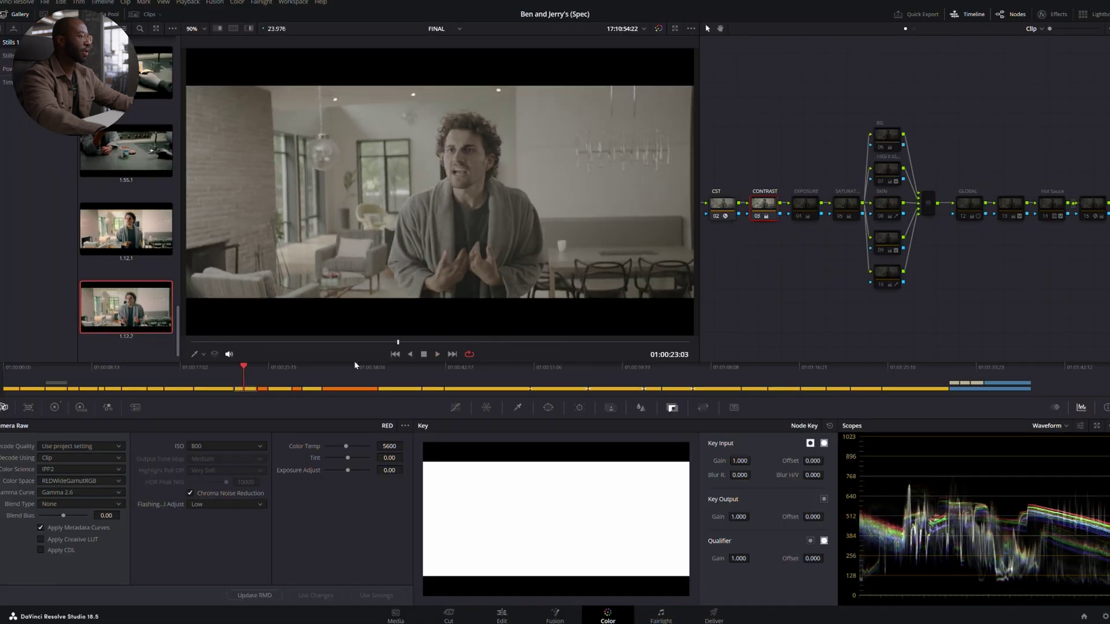
# Stop playback, return to the clip's first frame, and turn the EXPOSURE node back on
pyautogui.click(314, 342)
pyautogui.press('Up')
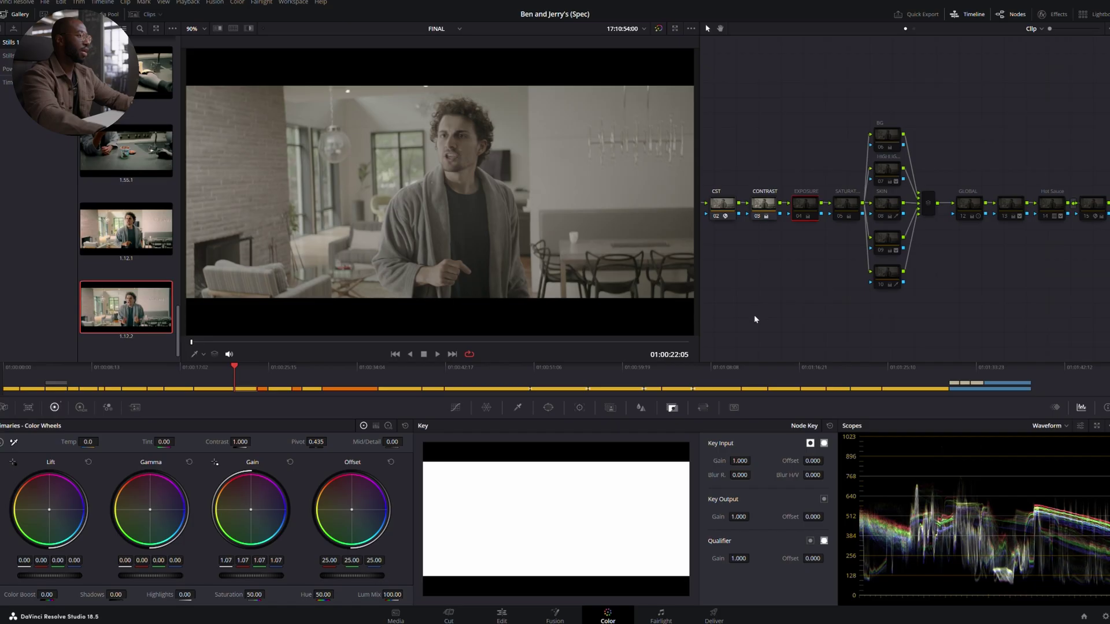
pyautogui.hotkey('ctrl', 'd')
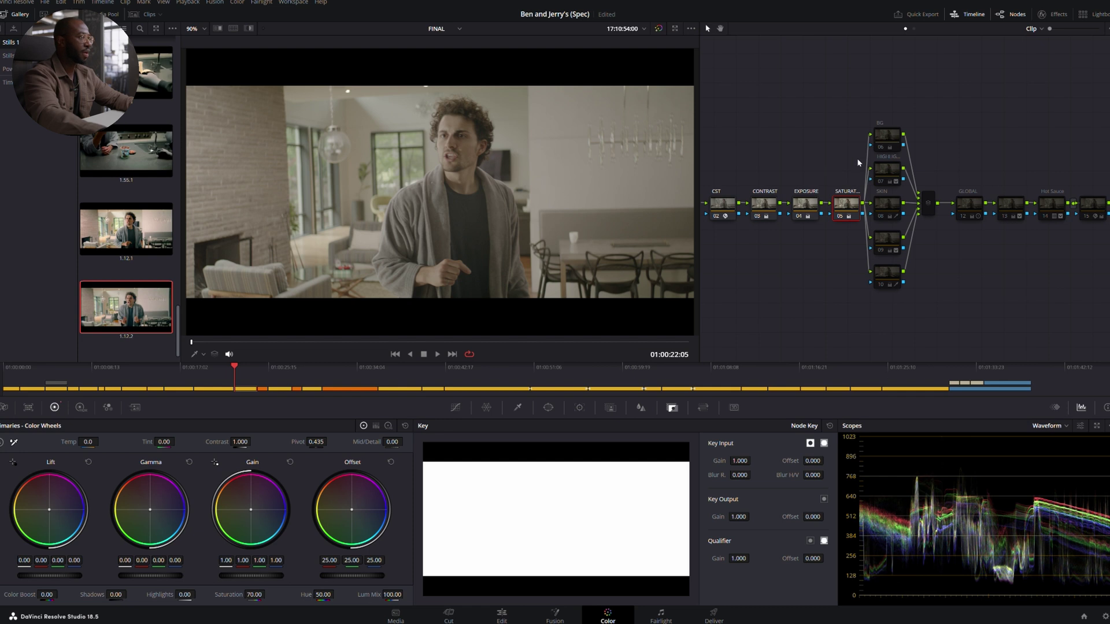
# Select the BG node in the parallel branch
pyautogui.click(884, 145)
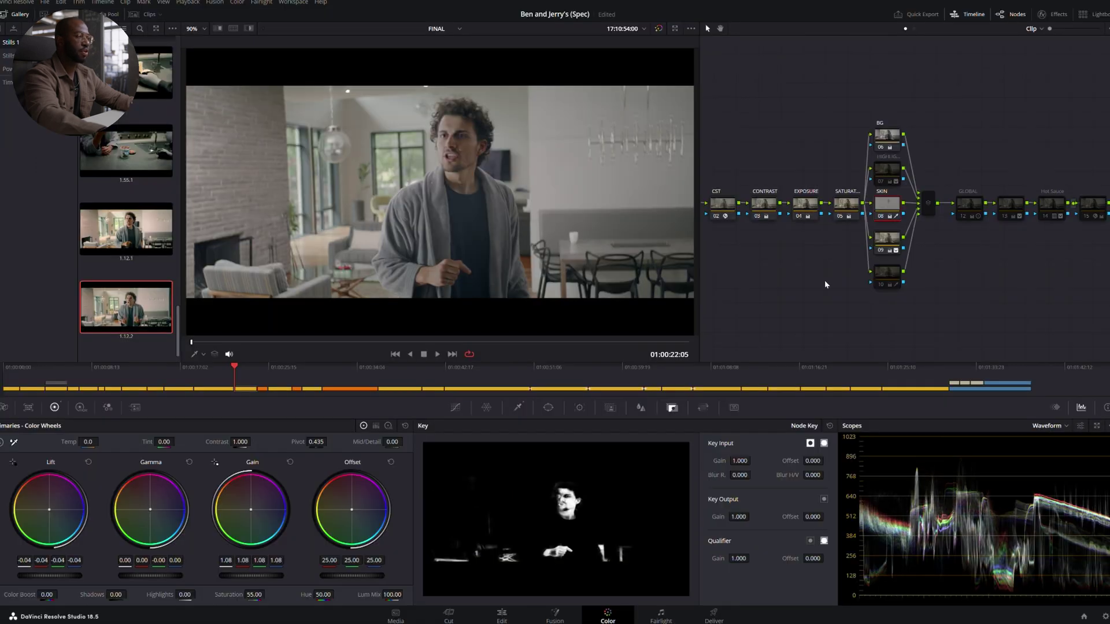
# Select node 09 and play the clip to review its grade
pyautogui.click(889, 245)
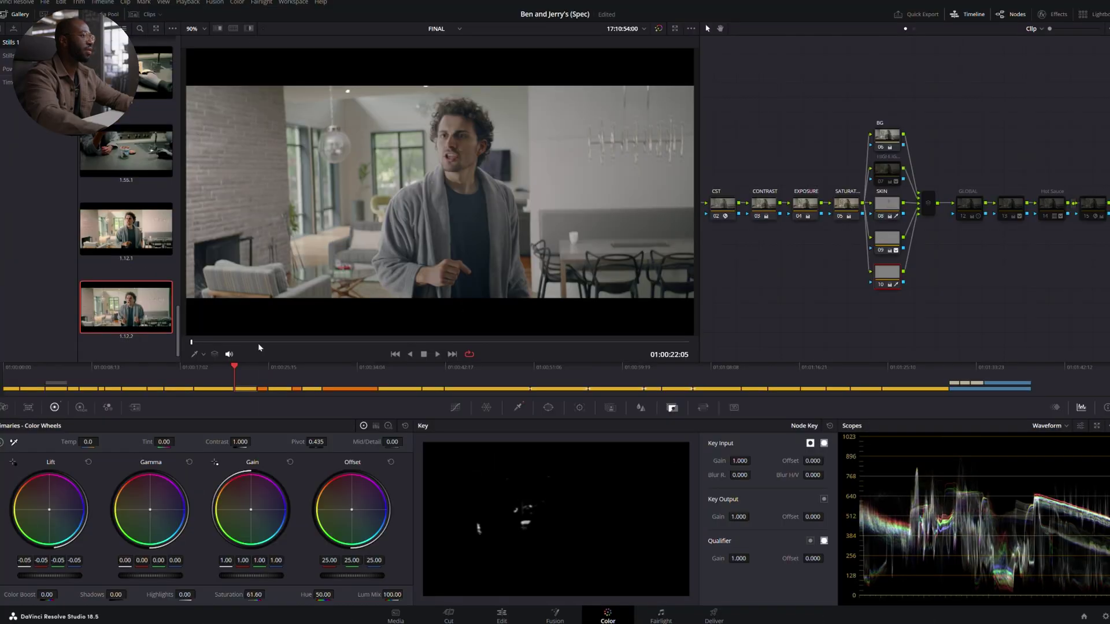
pyautogui.press('space')
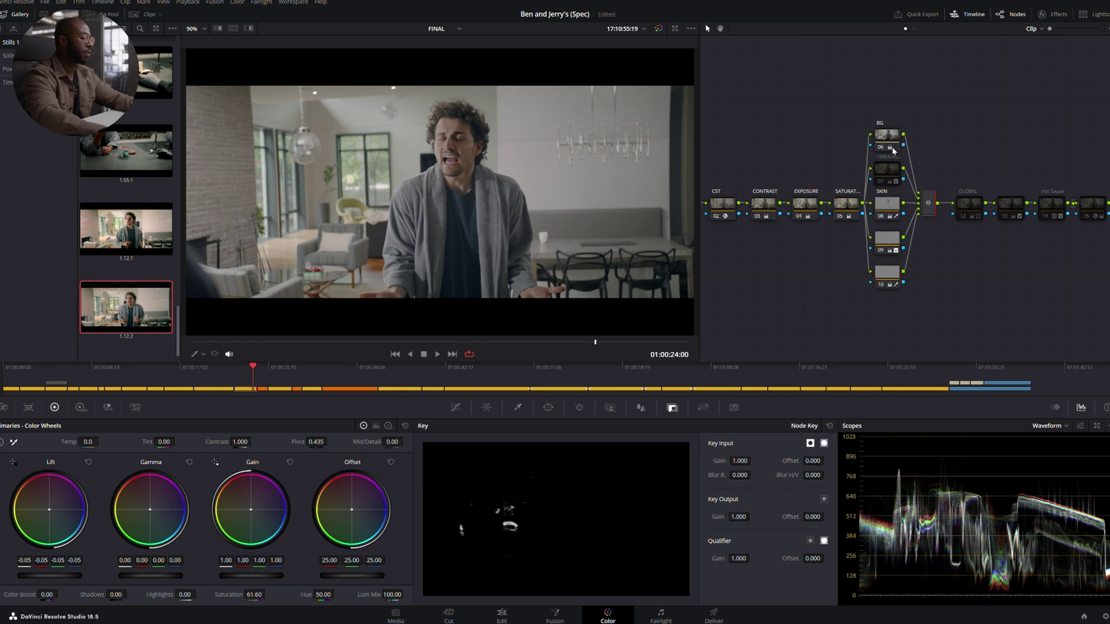
pyautogui.press('space')
# Play the shot with grades bypassed, then restored, ending at the clip start with GLOBAL selected
pyautogui.hotkey('shift', 'd')
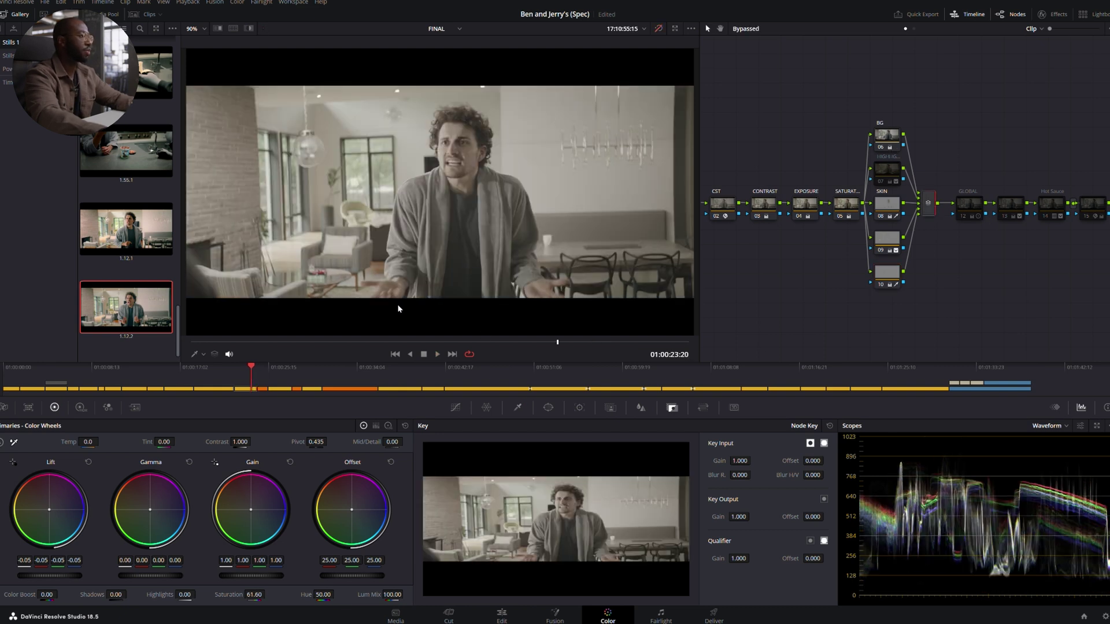
pyautogui.press('space')
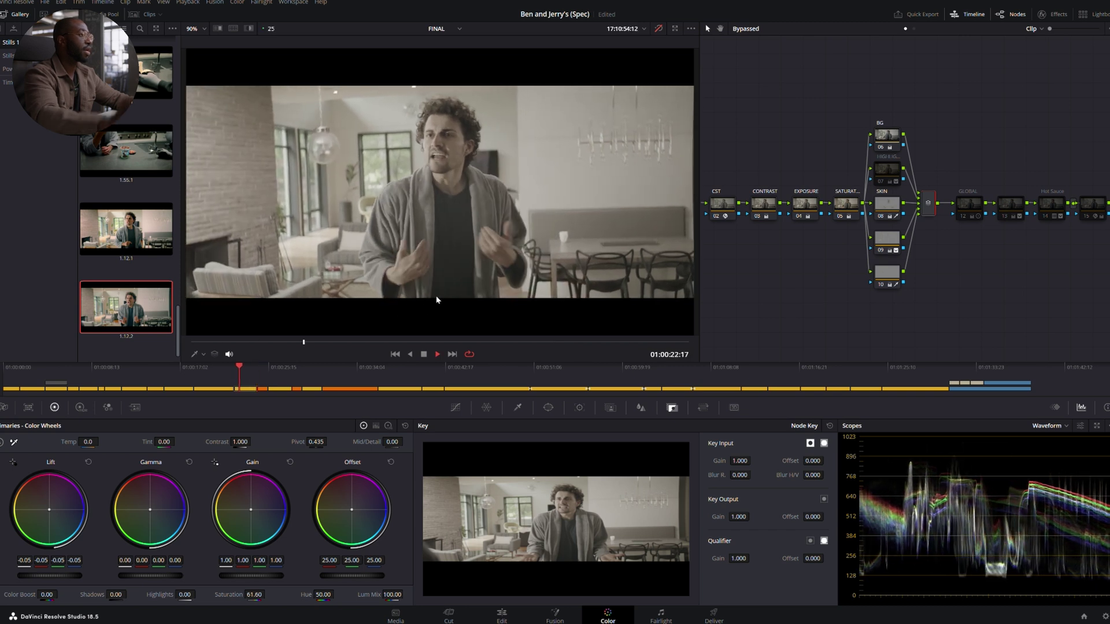
pyautogui.press('space')
pyautogui.hotkey('shift', 'd')
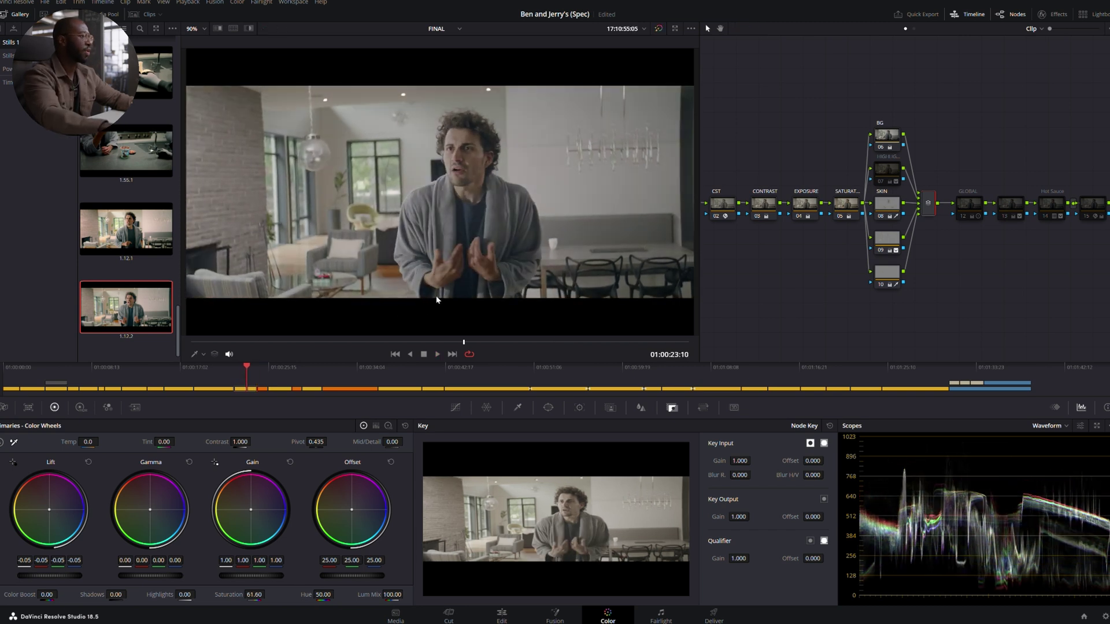
pyautogui.press('space')
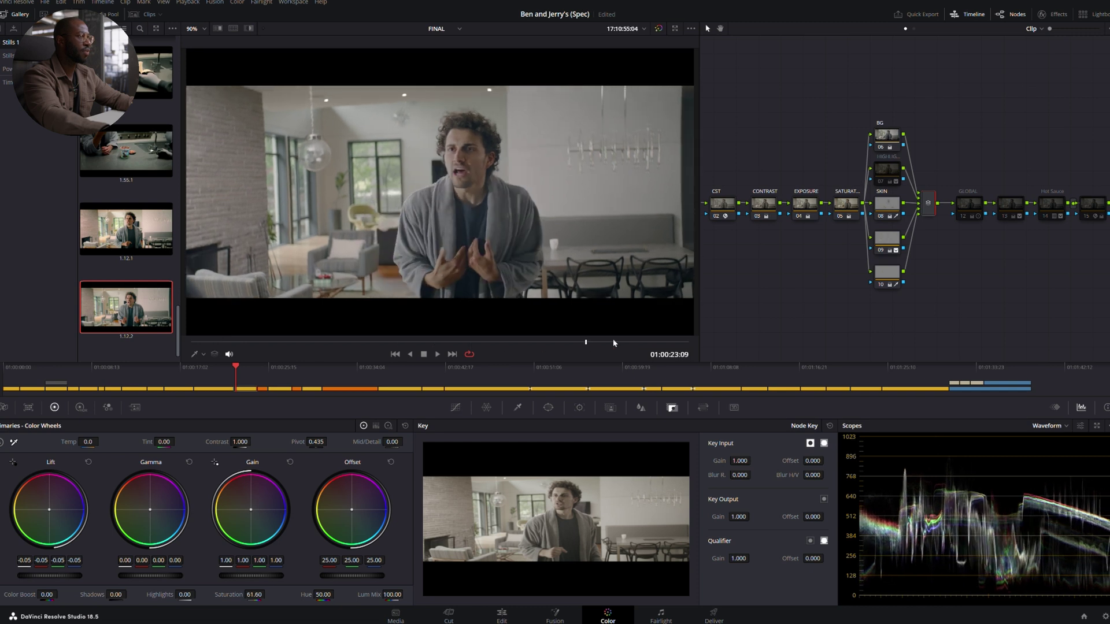
pyautogui.press('space')
pyautogui.click(972, 215)
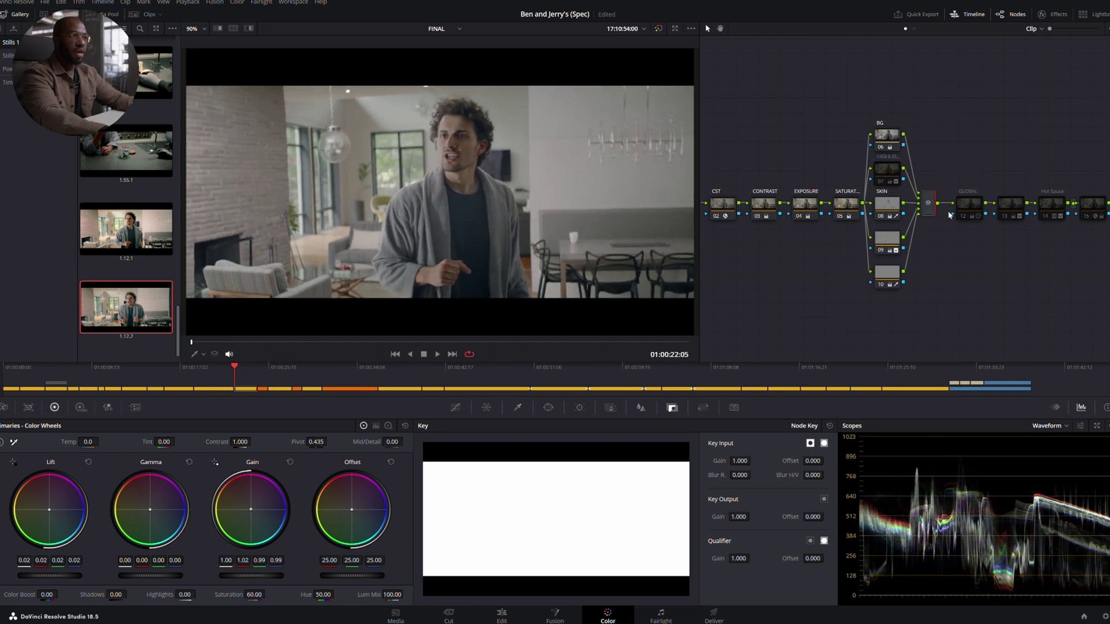
# Compare the shot with all grades bypassed and with the GLOBAL node off and on
pyautogui.hotkey('shift', 'd')
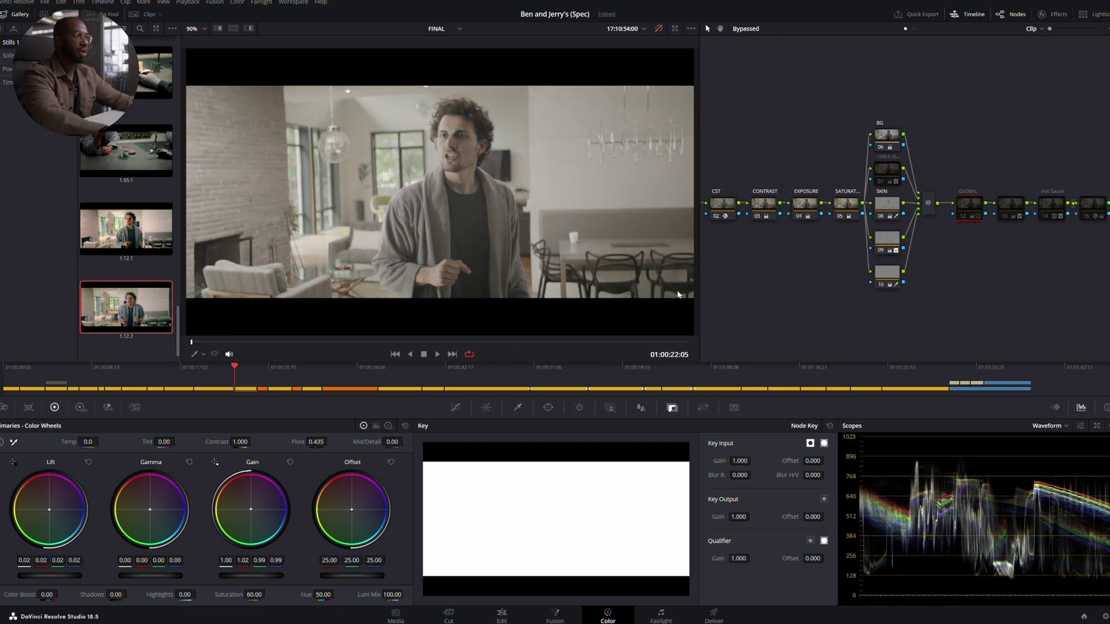
pyautogui.hotkey('shift', 'd')
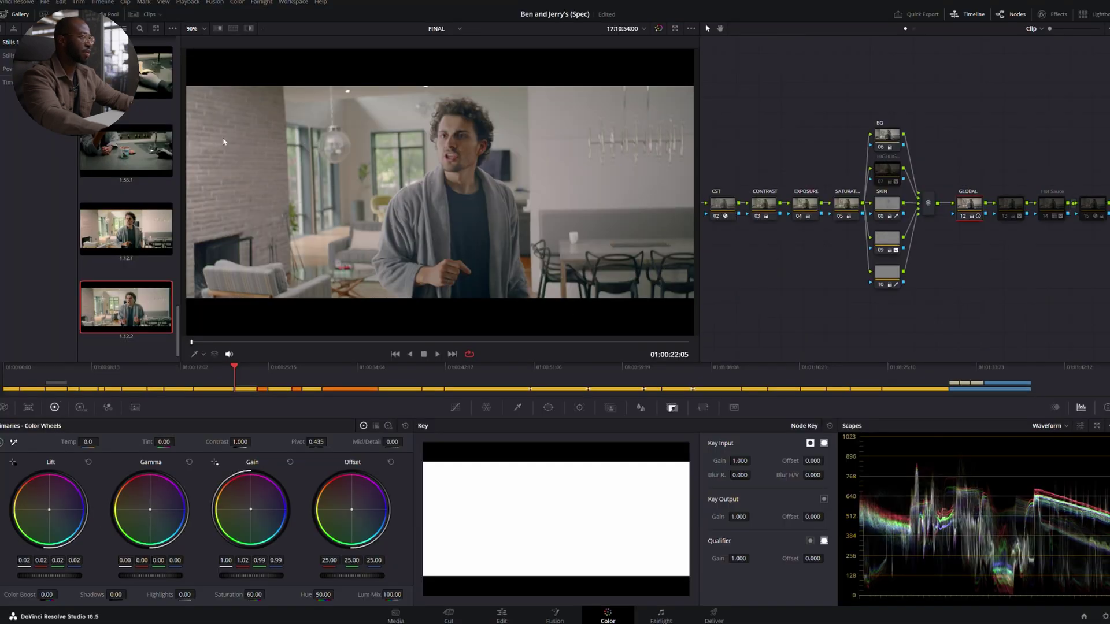
pyautogui.hotkey('ctrl', 'd')
pyautogui.hotkey('ctrl', 'd')
pyautogui.hotkey('ctrl', 'd')
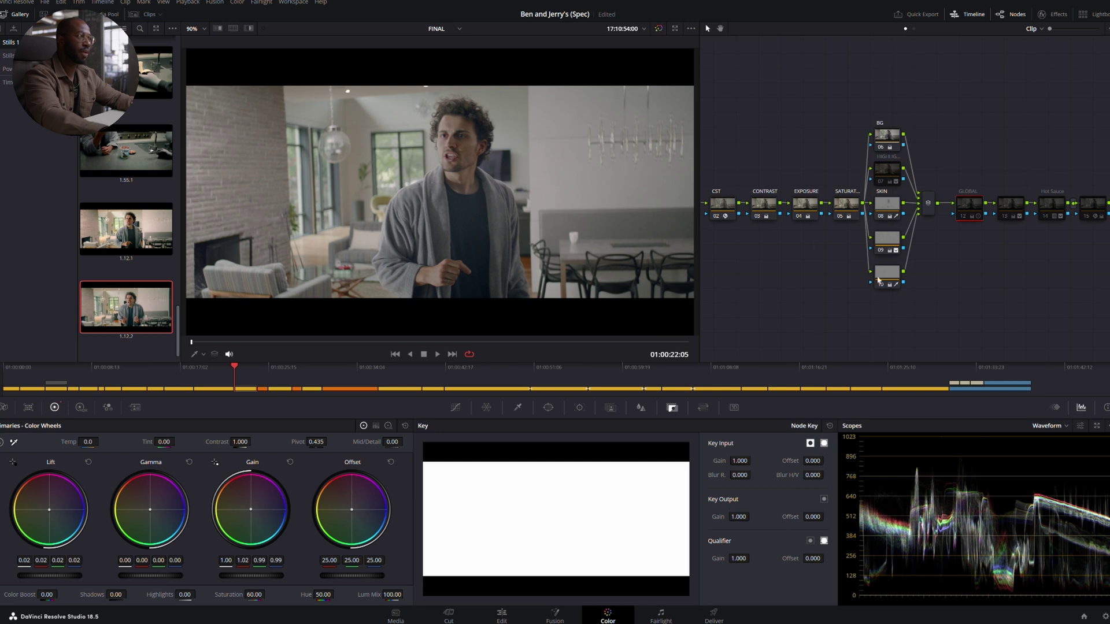
pyautogui.hotkey('ctrl', 'd')
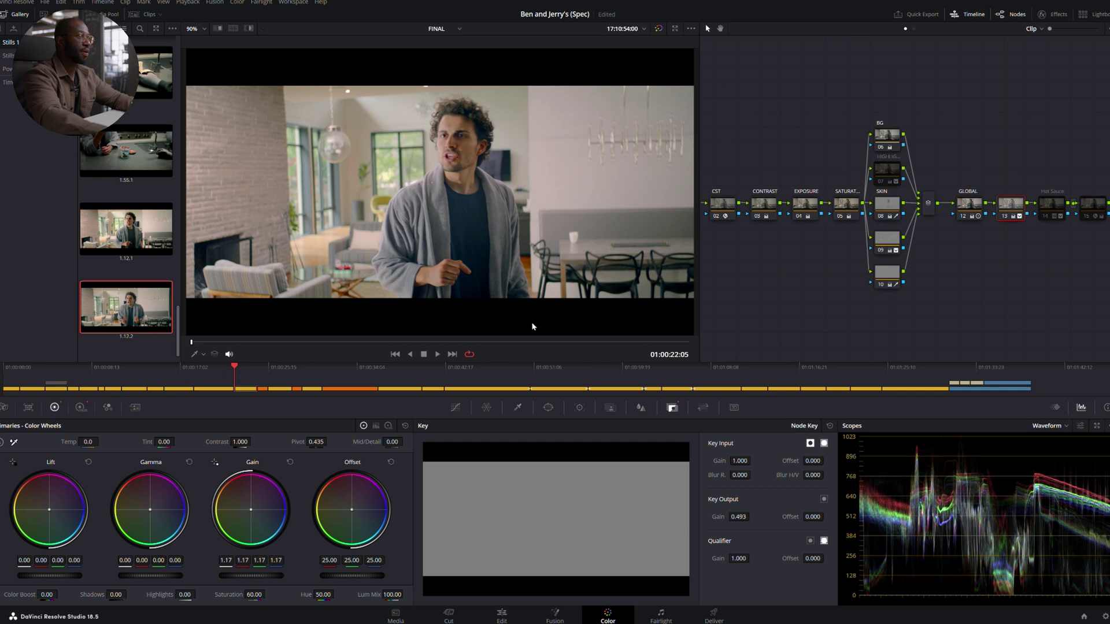
# Toggle node 13 off and on to compare, play back, then enable the Hot Sauce node
pyautogui.hotkey('ctrl', 'd')
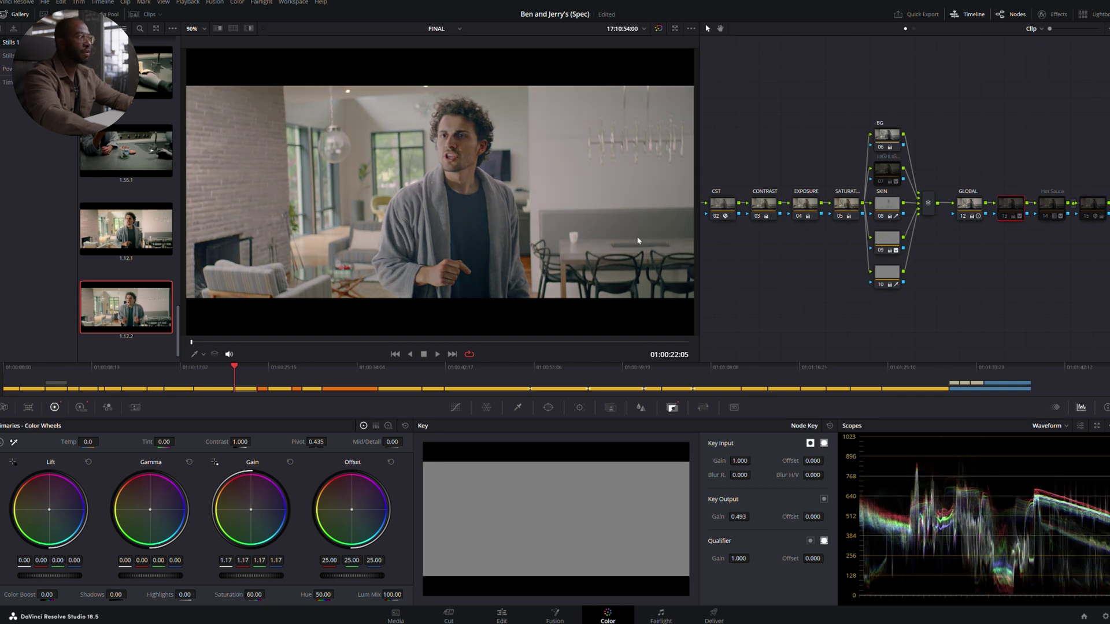
pyautogui.hotkey('ctrl', 'd')
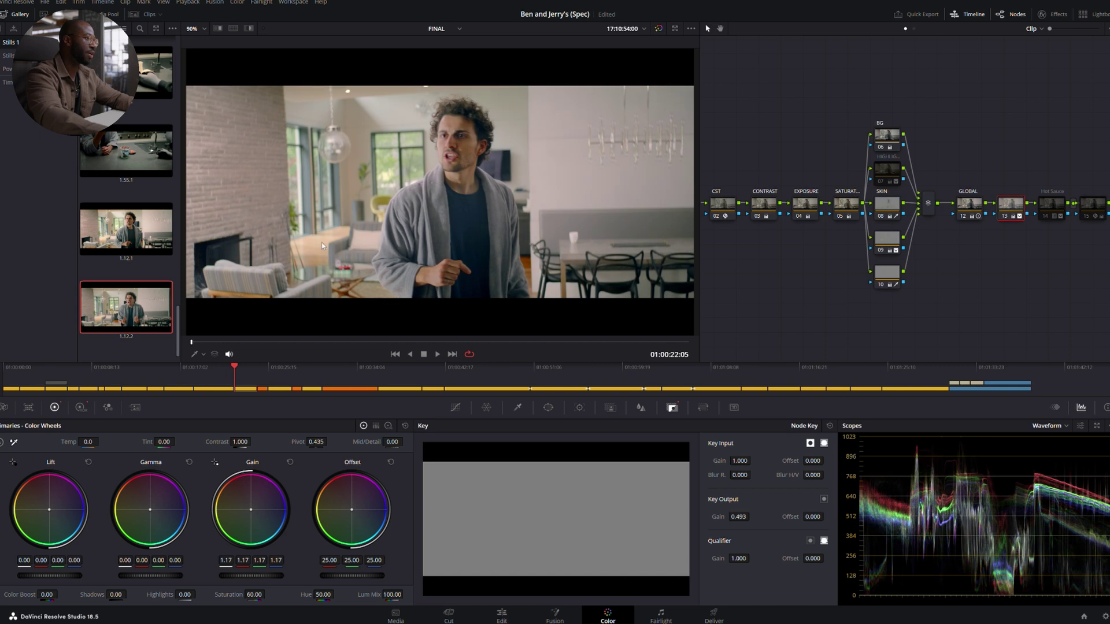
pyautogui.hotkey('shift', 'd')
pyautogui.hotkey('shift', 'd')
pyautogui.press('space')
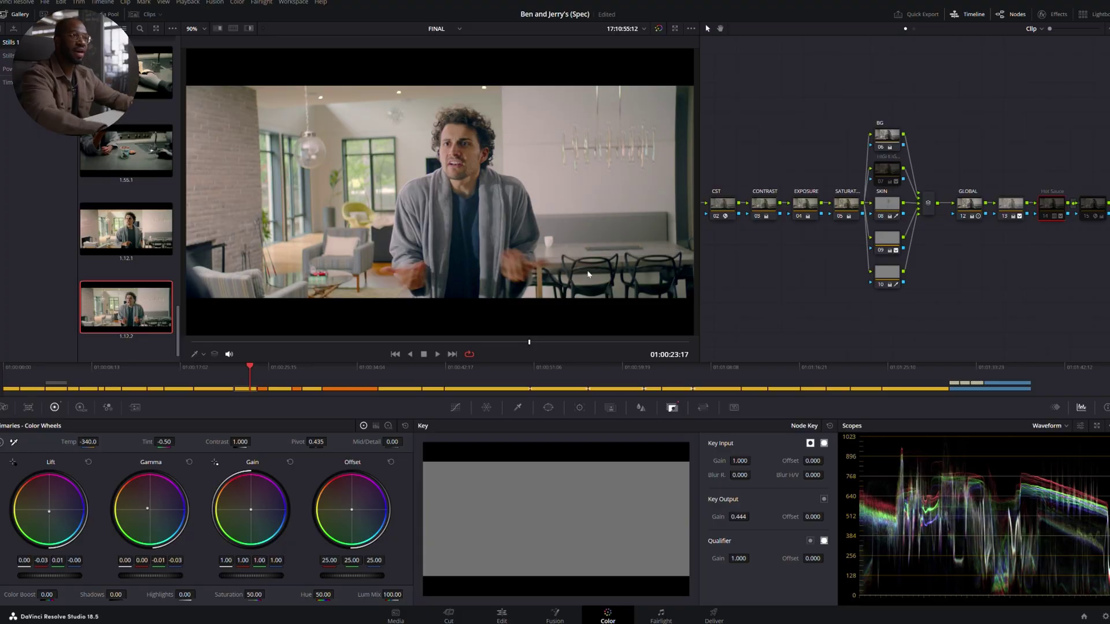
pyautogui.hotkey('ctrl', 'd')
pyautogui.hotkey('ctrl', 'd')
pyautogui.hotkey('ctrl', 'd')
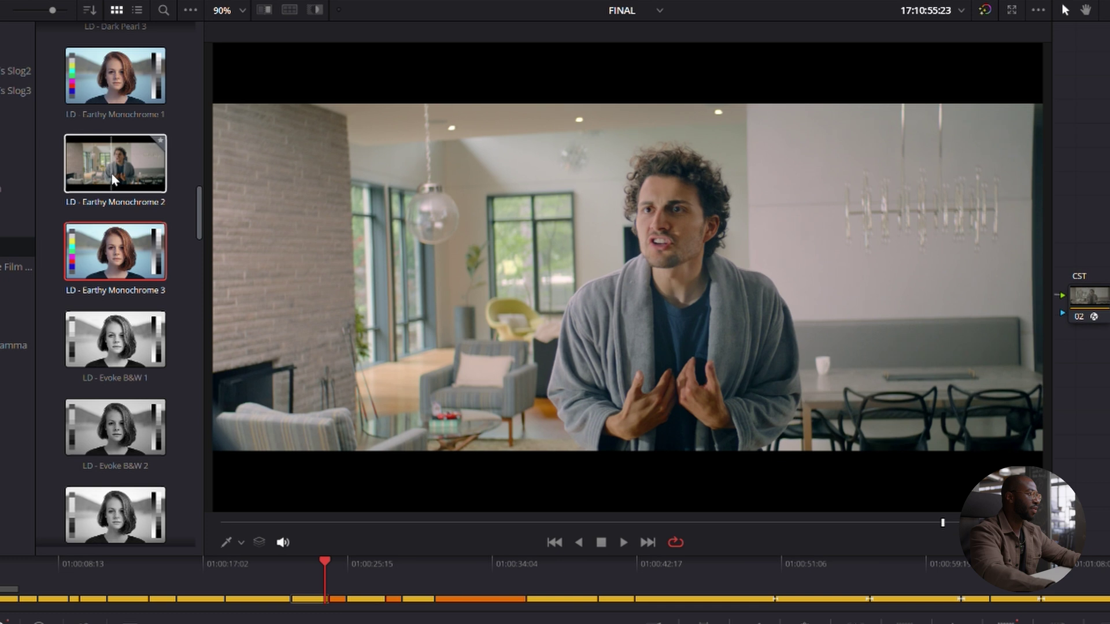
# Browse the LD LUT looks, scrub to 01:00:24:07, and place node 15 with its Glow settings
pyautogui.scroll(-10, 97, 102)
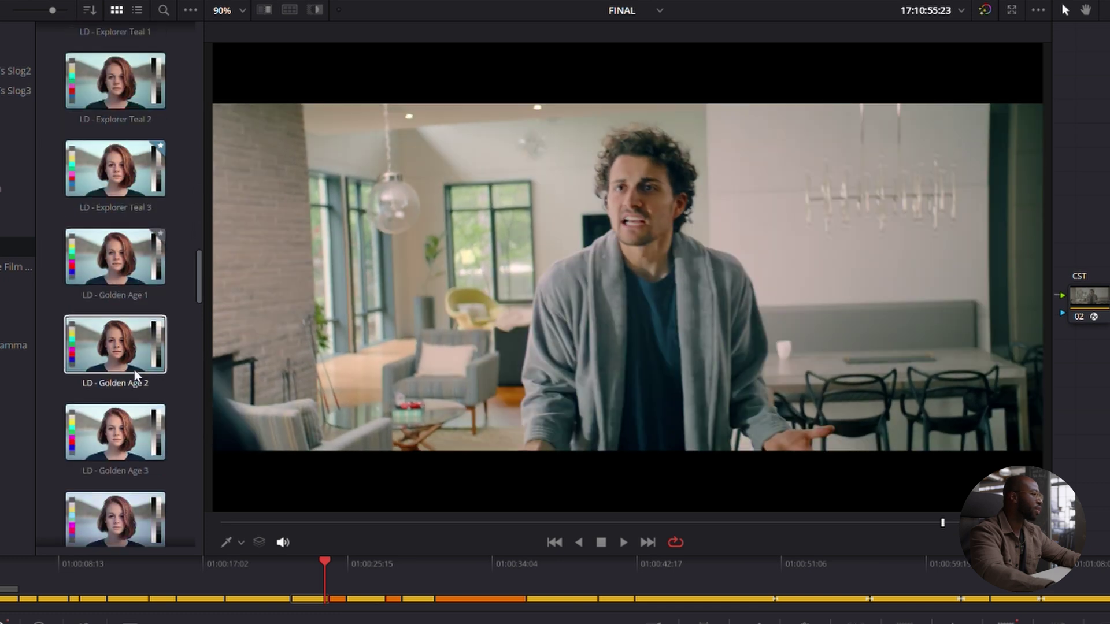
pyautogui.scroll(4, 116, 289)
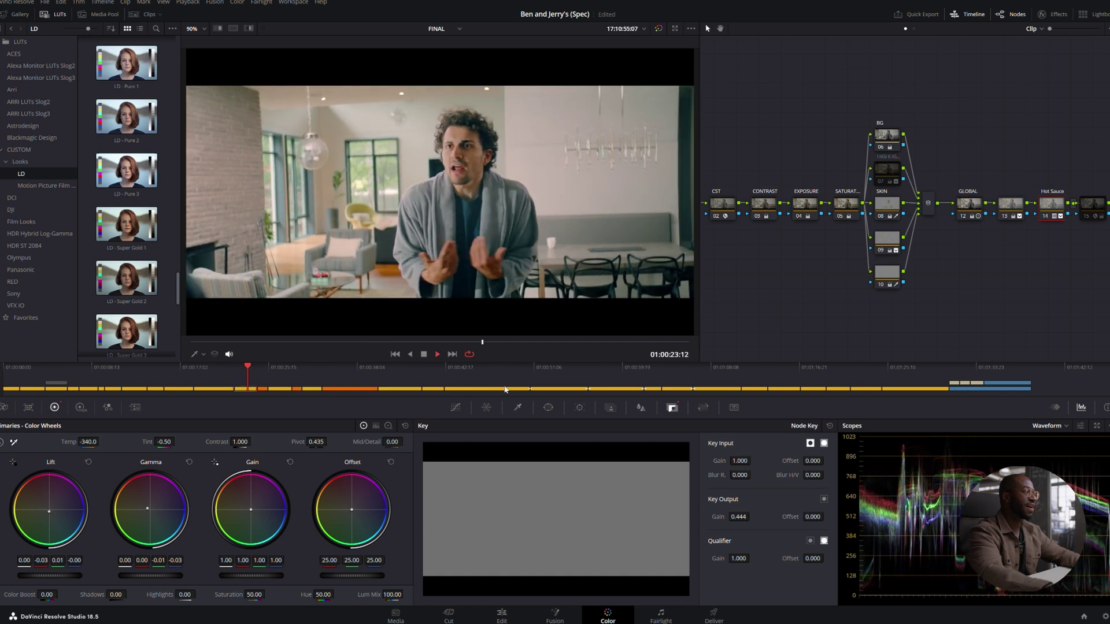
pyautogui.click(236, 367)
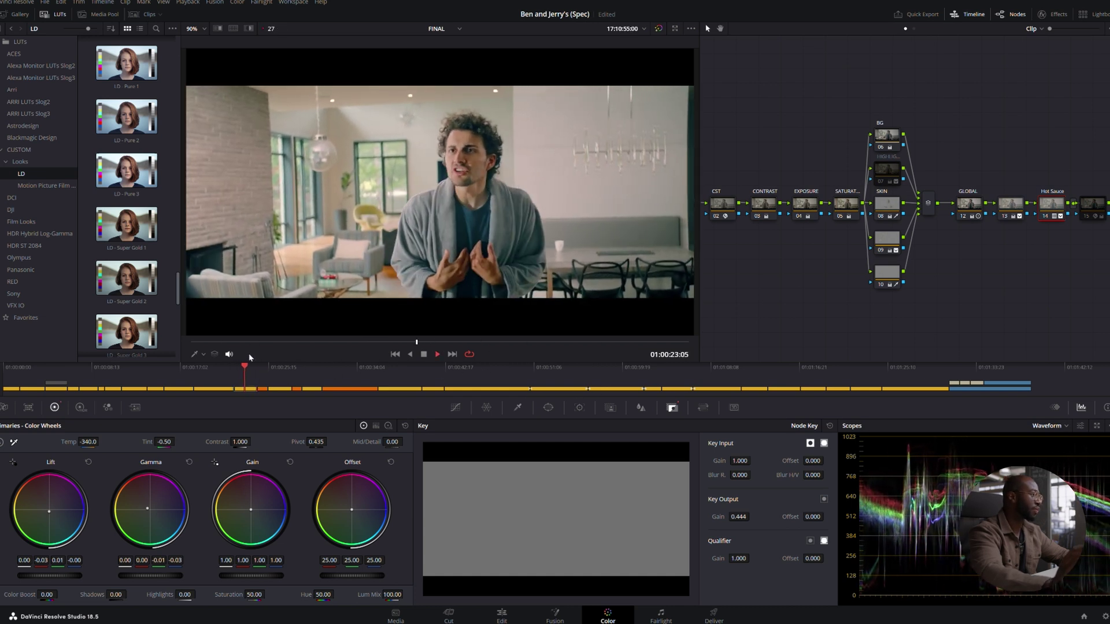
pyautogui.press('space')
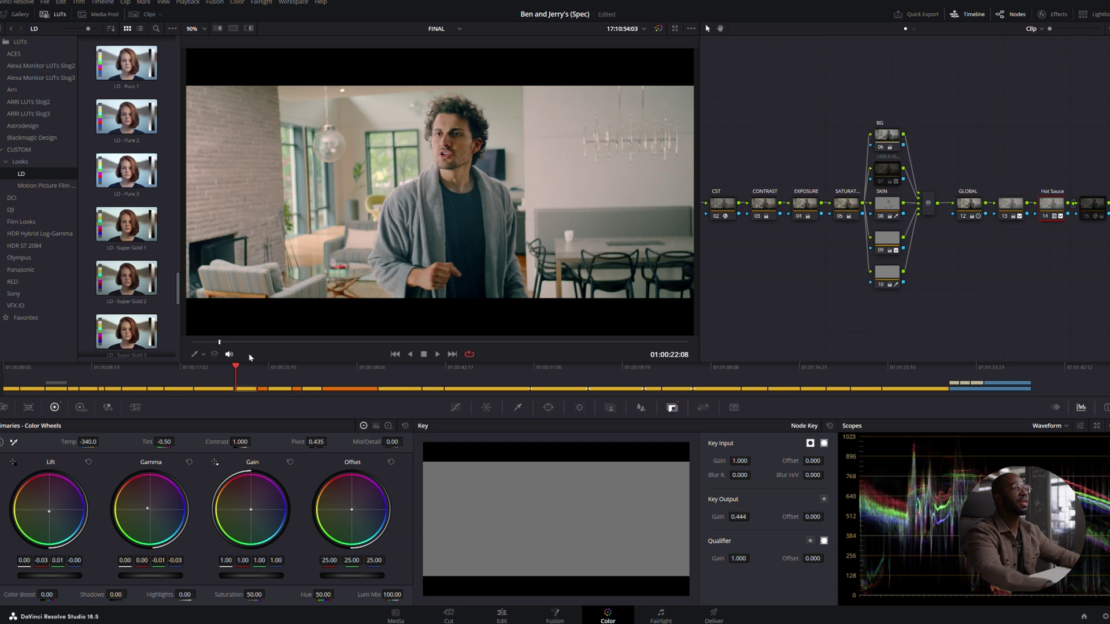
pyautogui.moveTo(222, 344); pyautogui.dragTo(660, 343)
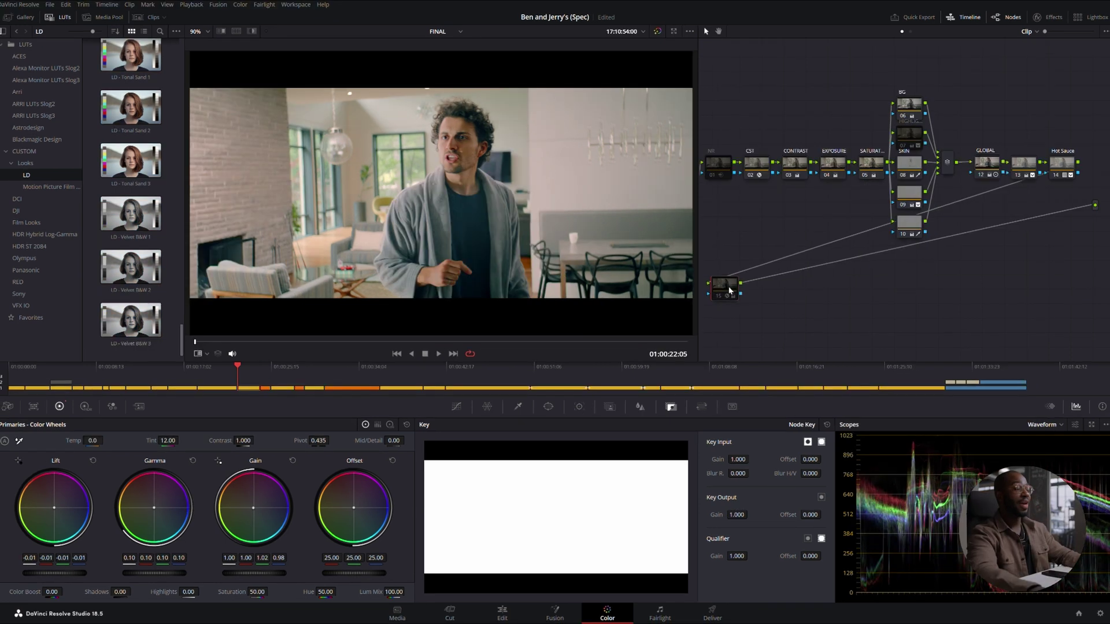
pyautogui.moveTo(729, 290); pyautogui.dragTo(732, 296)
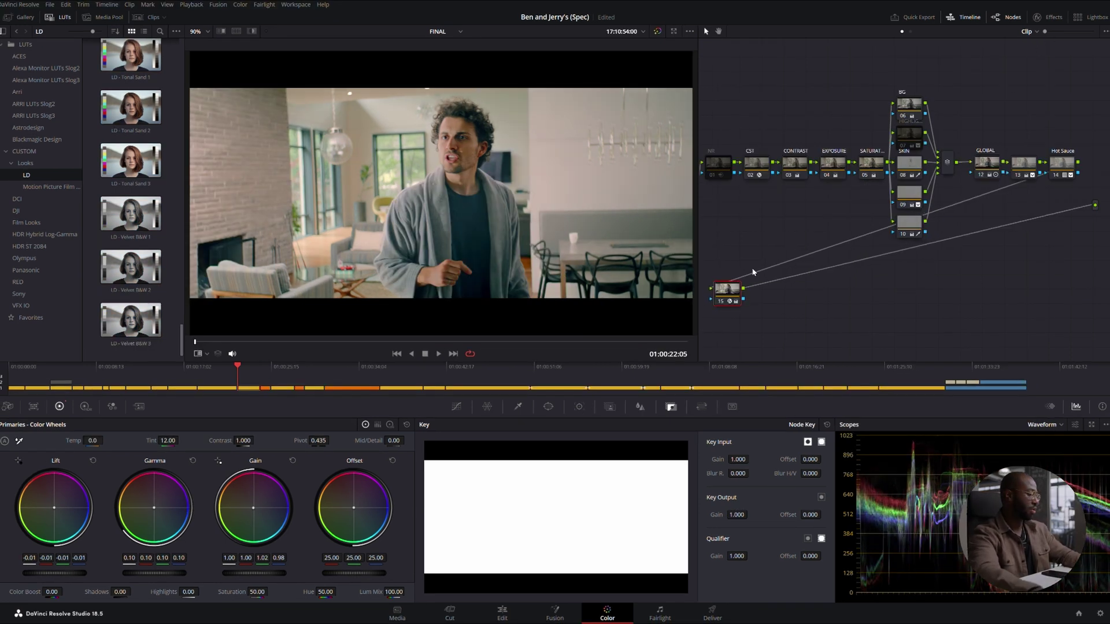
pyautogui.click(1047, 17)
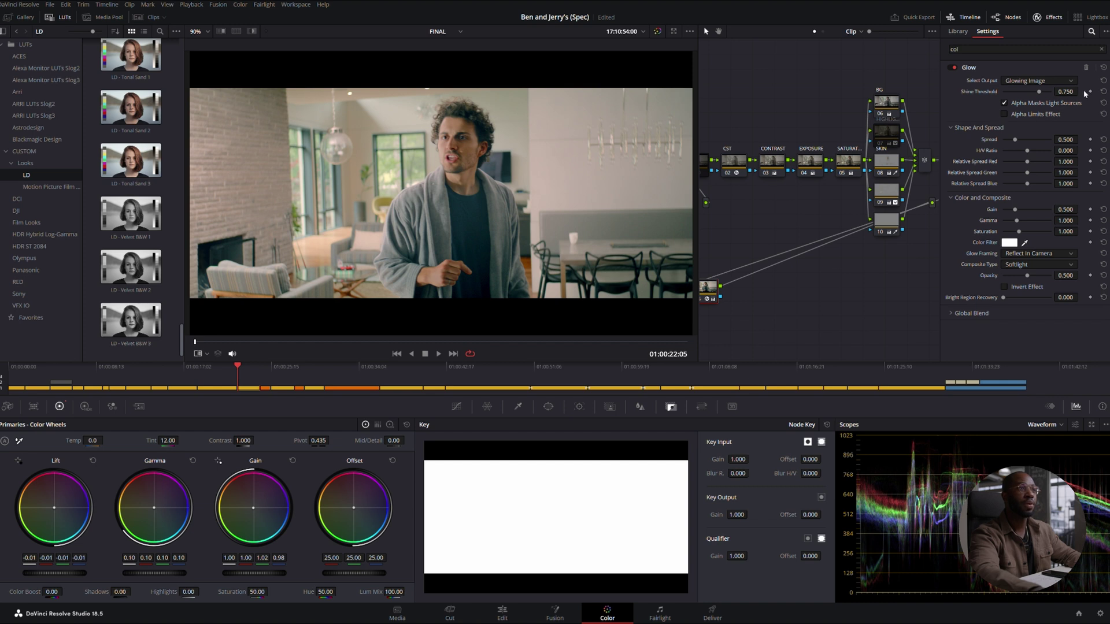
# Try the Add composite, keep Softlight, and set the glow's Shine Threshold to 0.679
pyautogui.click(1037, 264)
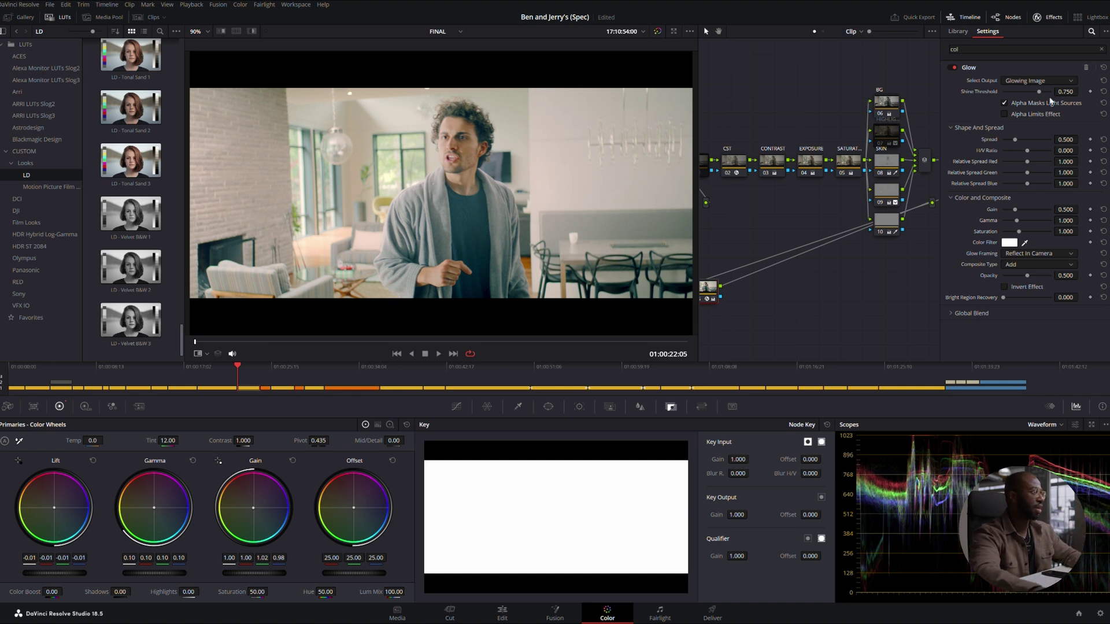
pyautogui.moveTo(1039, 92); pyautogui.dragTo(1039, 93)
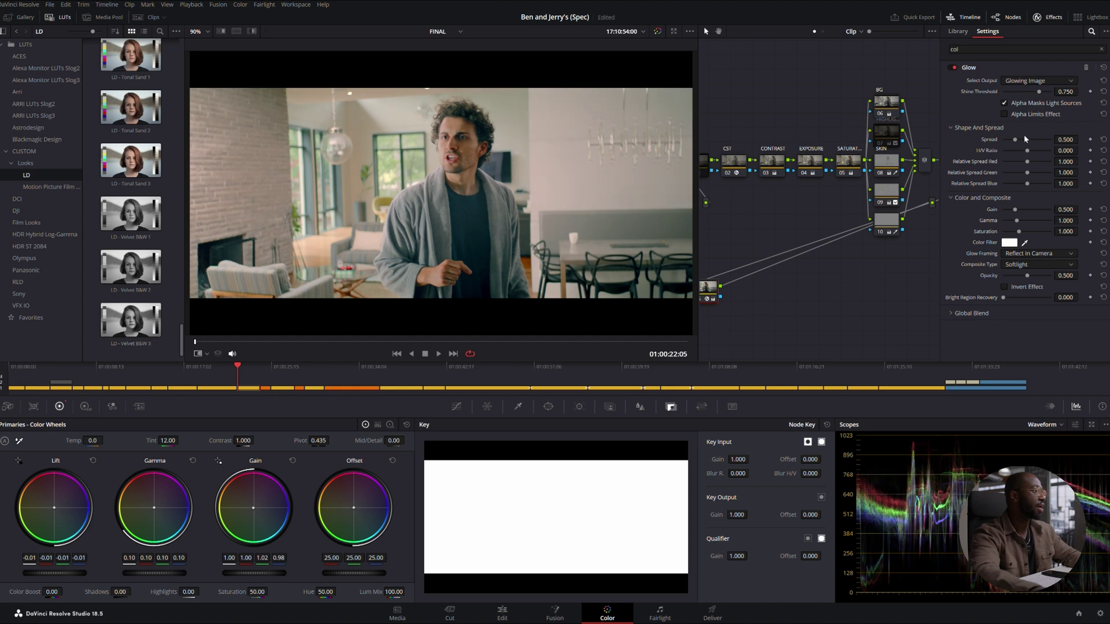
pyautogui.moveTo(1038, 102); pyautogui.dragTo(1033, 102)
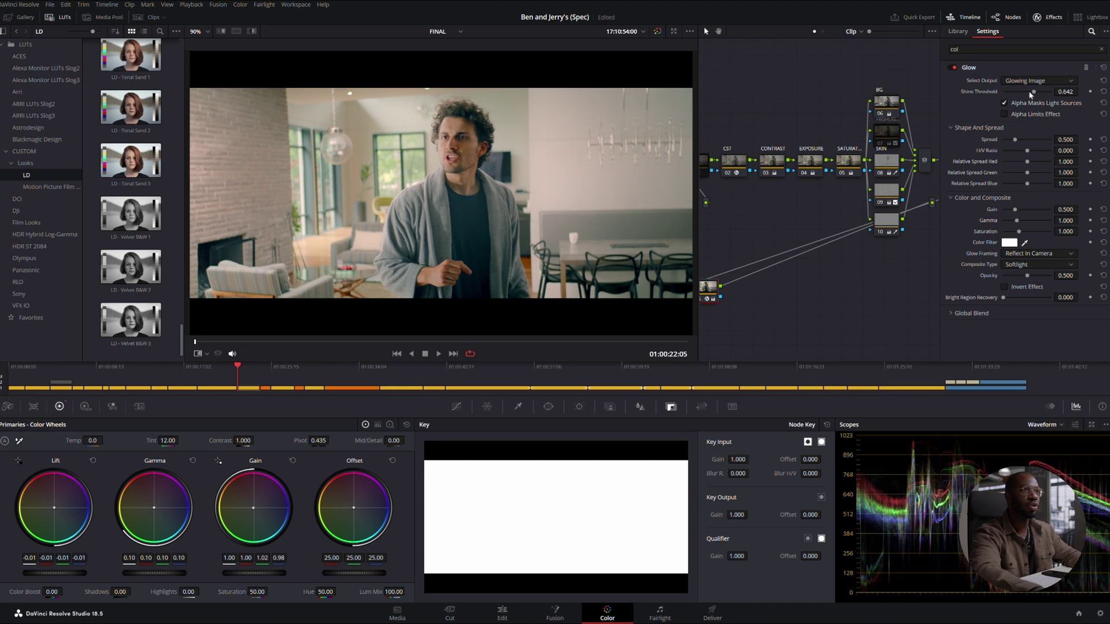
pyautogui.moveTo(1034, 94); pyautogui.dragTo(1037, 94)
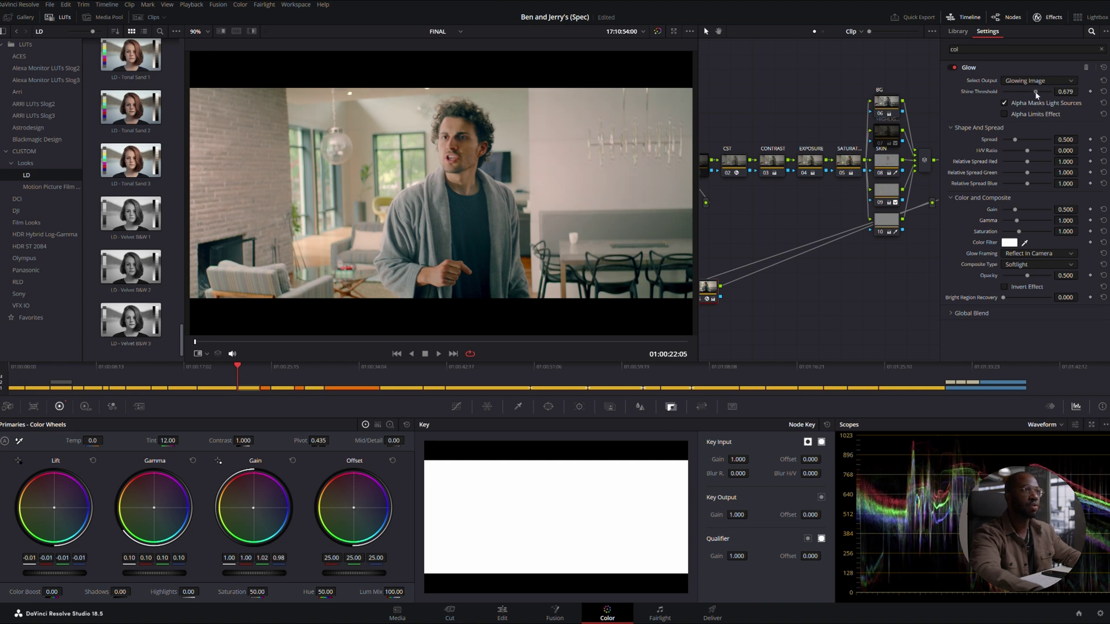
# Play the shot with its Softlight glow, then bypass all grading to compare against the original
pyautogui.press('space')
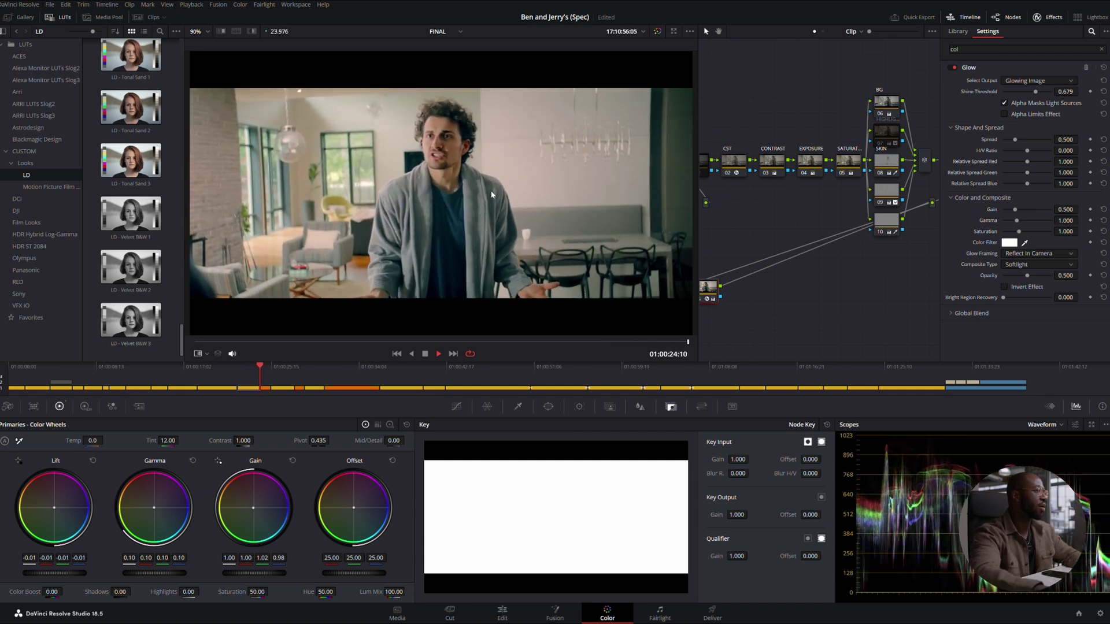
pyautogui.press('space')
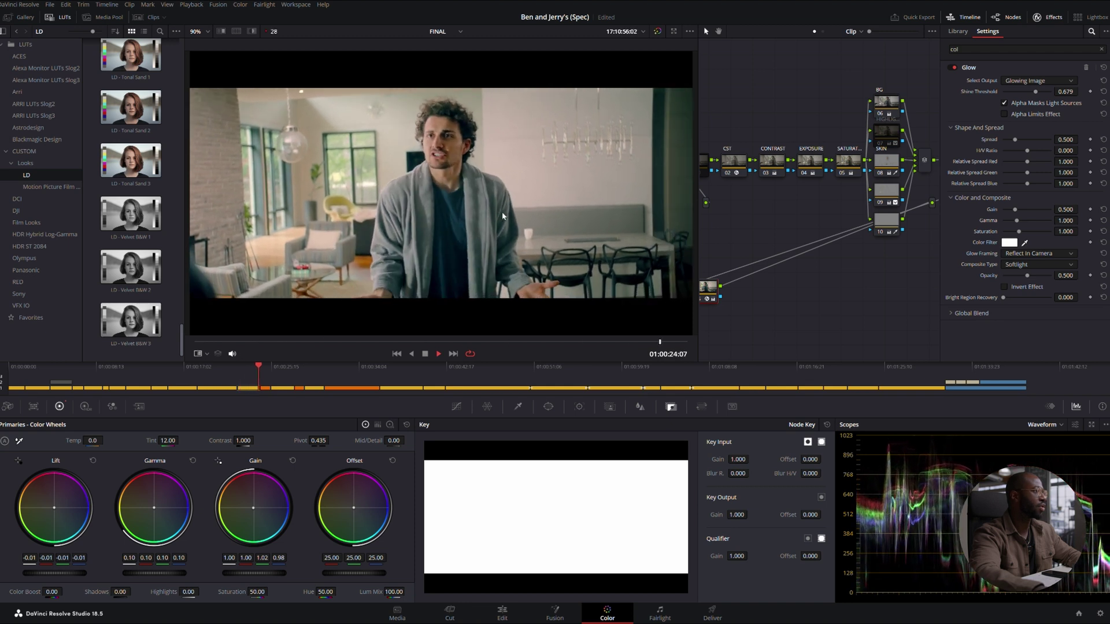
pyautogui.press('space')
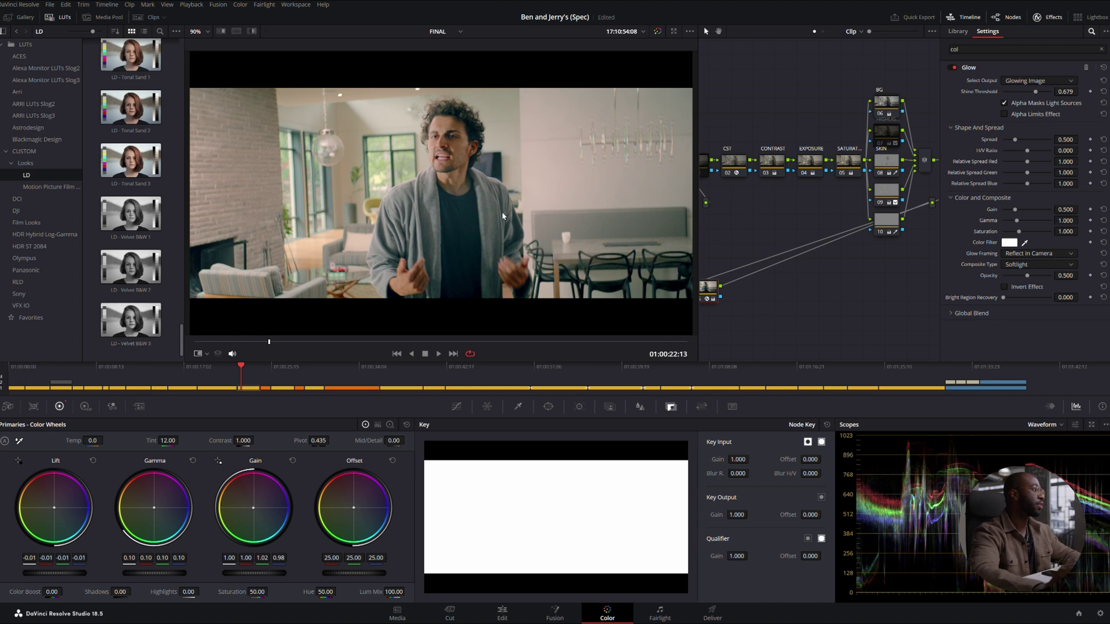
pyautogui.press('space')
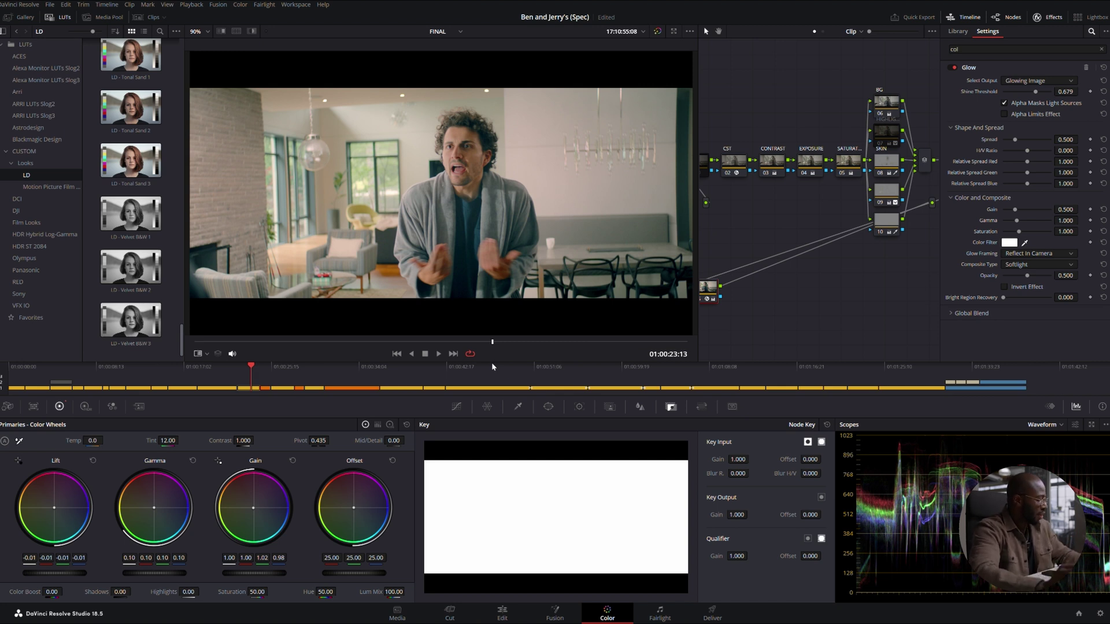
pyautogui.hotkey('shift', 'd')
pyautogui.hotkey('shift', 'd')
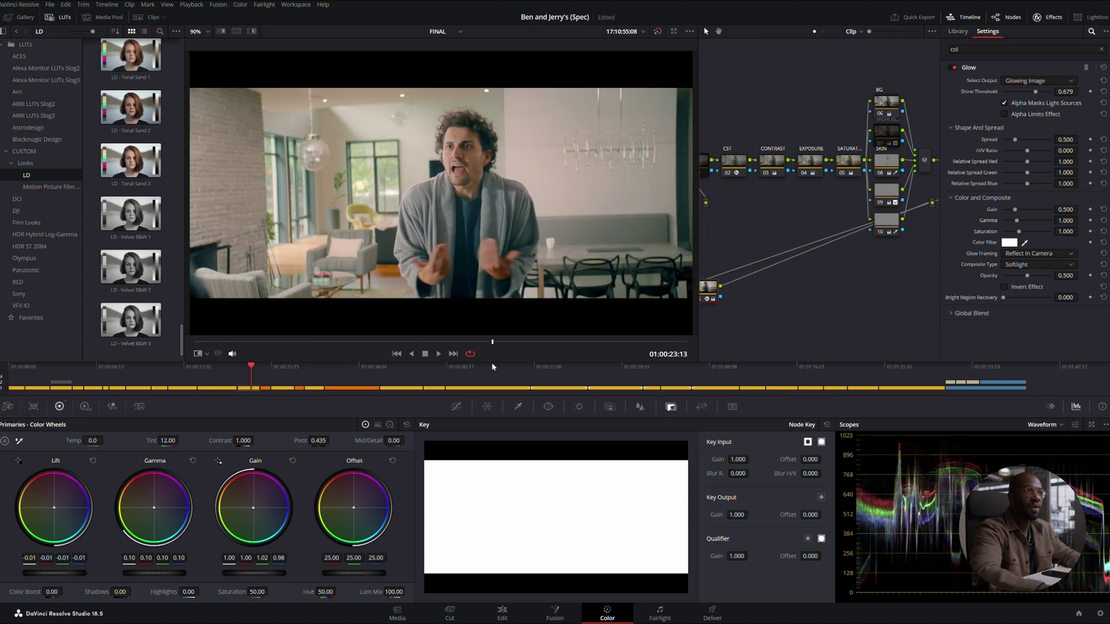